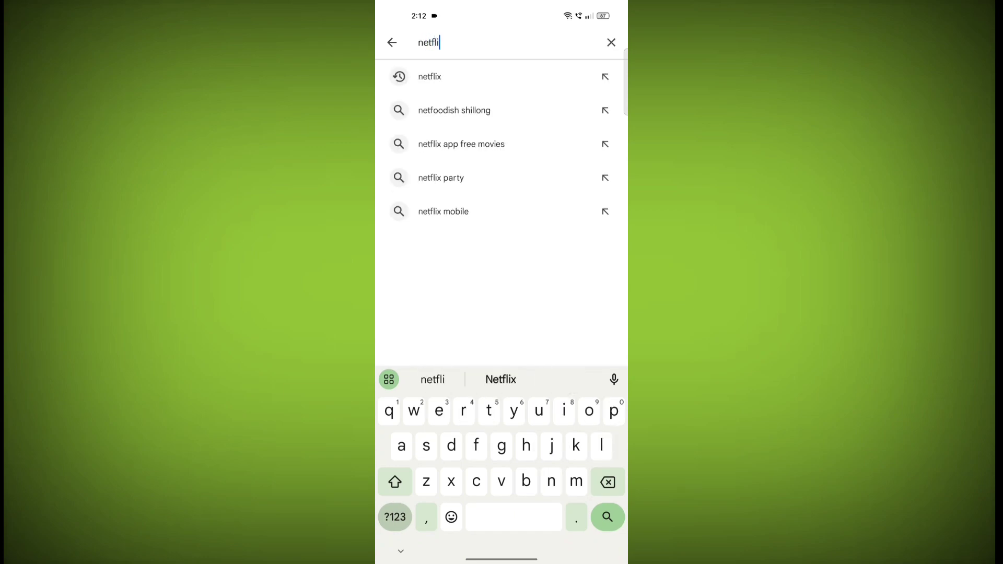
{"action": "type", "text": "x"}
Search the Play Store for 'netflix' and open the installed Netflix app page
{"action": "key", "text": "Return"}
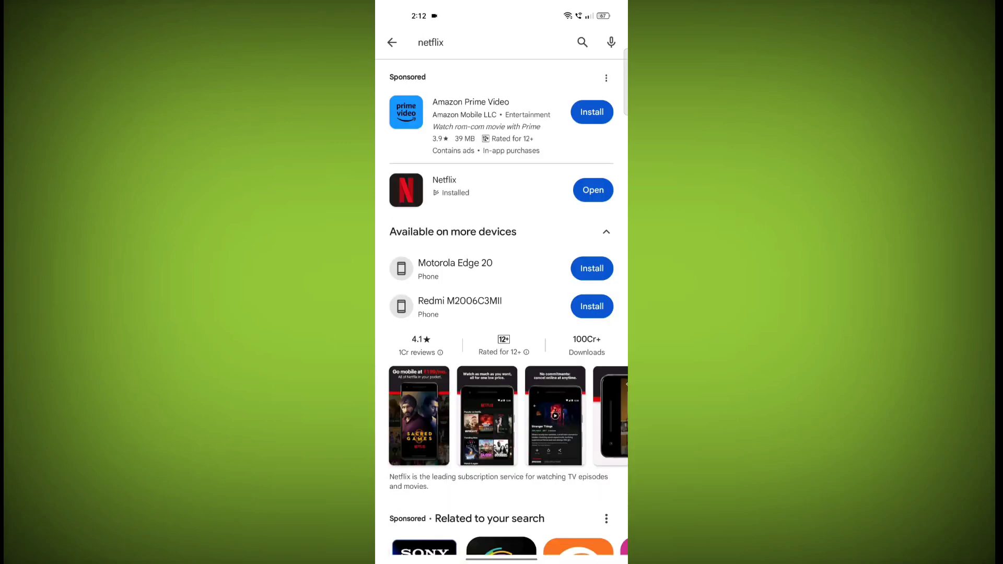
{"action": "left_click", "coordinate": [471, 189]}
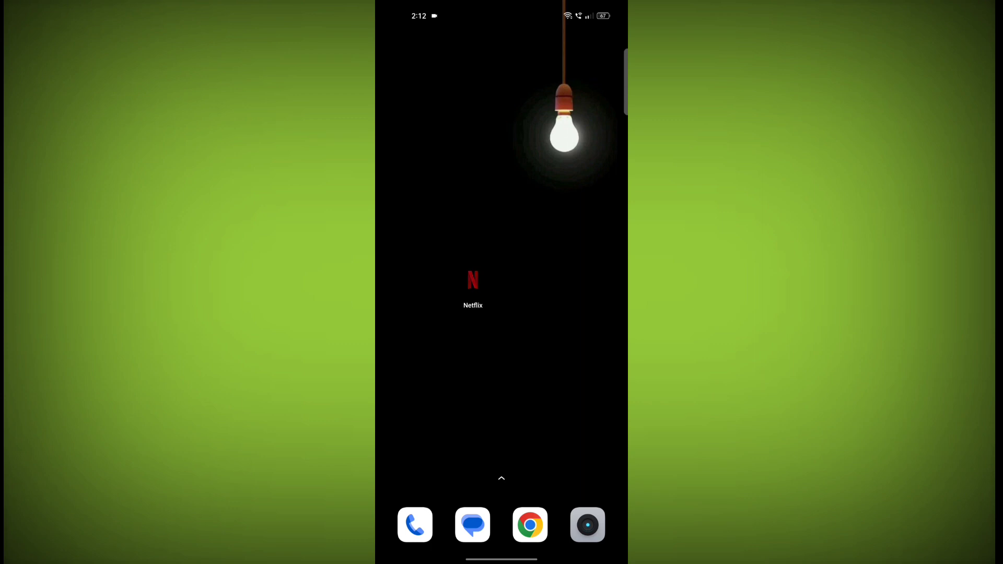
Force-stop Netflix from its App info page
{"action": "left_click", "coordinate": [472, 279]}
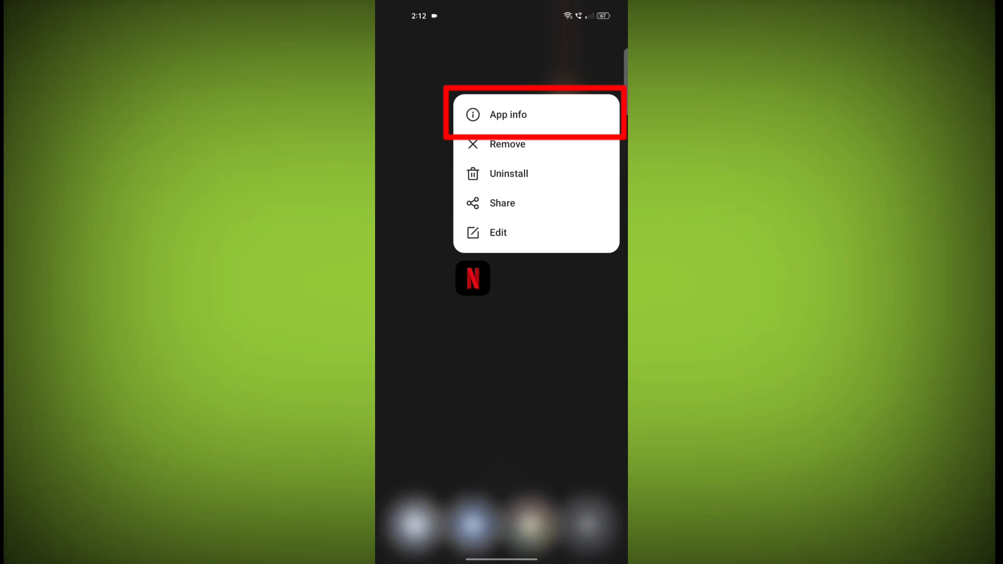
{"action": "left_click", "coordinate": [508, 114]}
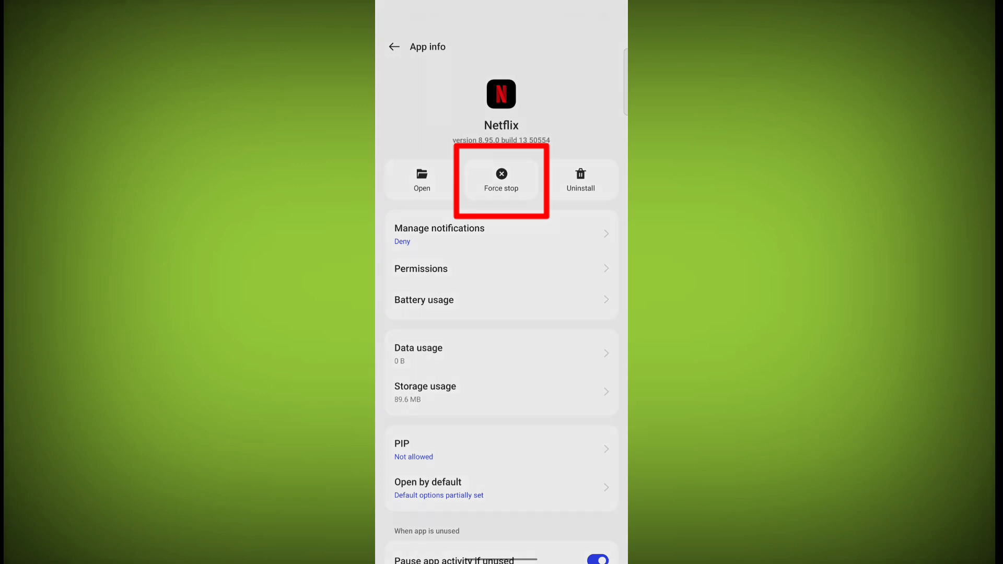
{"action": "left_click", "coordinate": [501, 180]}
{"action": "left_click", "coordinate": [501, 472]}
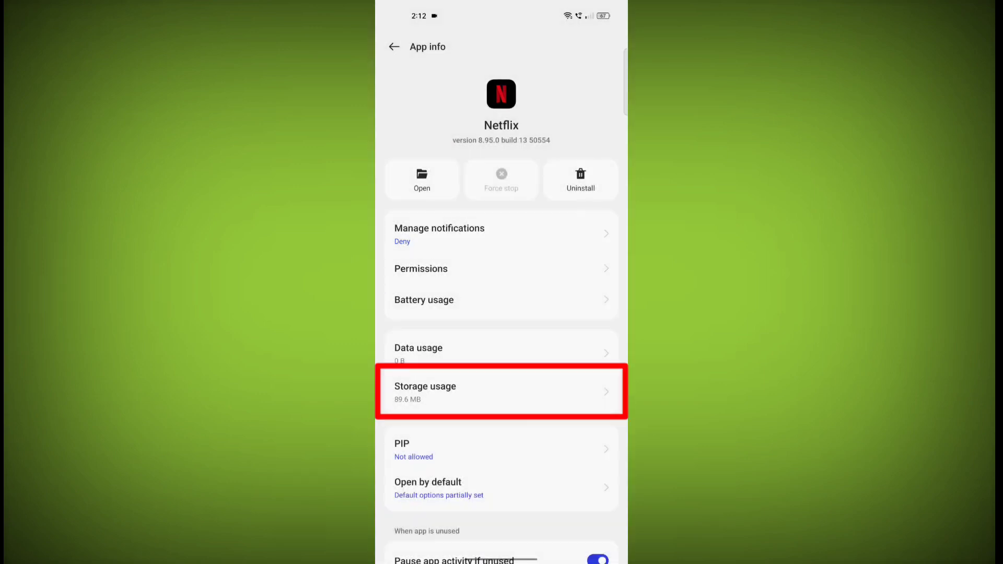
Clear Netflix's cache to 0 B and begin clearing its app data
{"action": "left_click", "coordinate": [502, 391]}
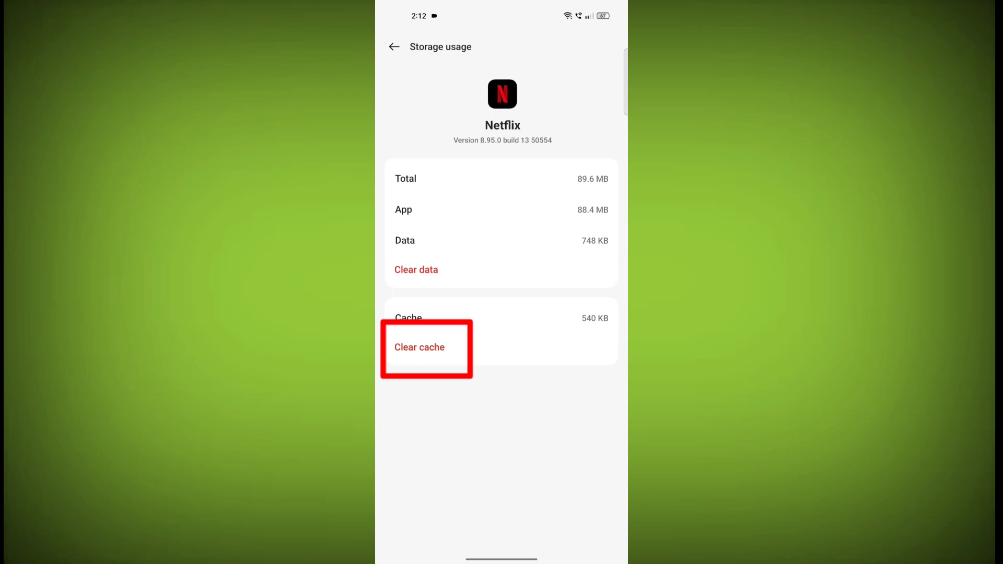
{"action": "left_click", "coordinate": [419, 347]}
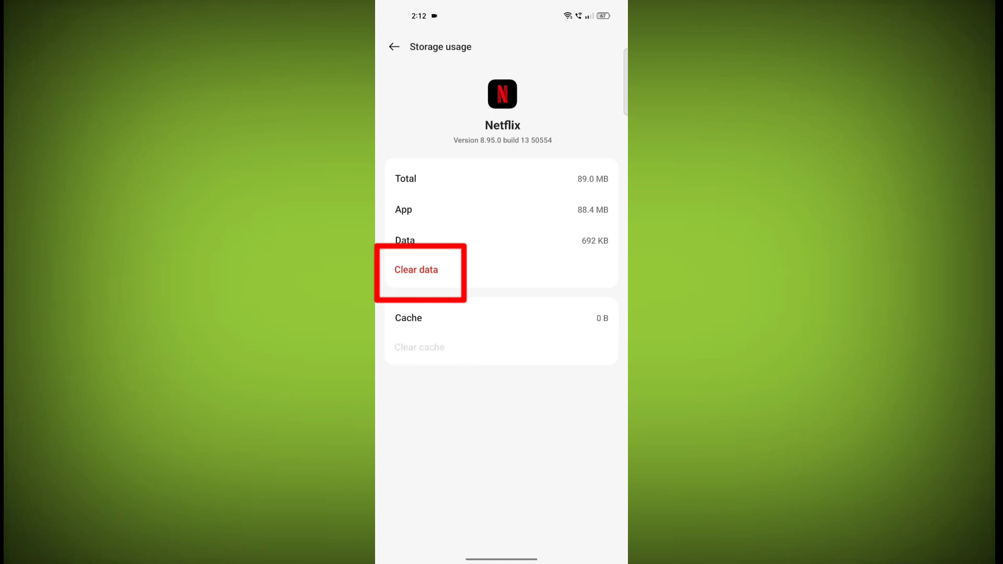
{"action": "left_click", "coordinate": [416, 270]}
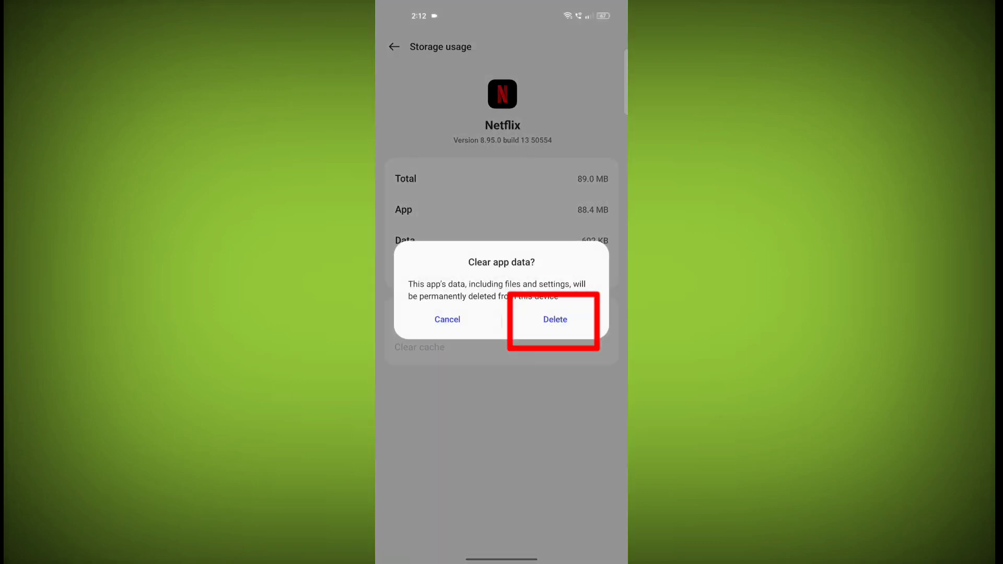
Delete Netflix's data, uninstall it, then reinstall and open it from Google Play
{"action": "left_click", "coordinate": [555, 319]}
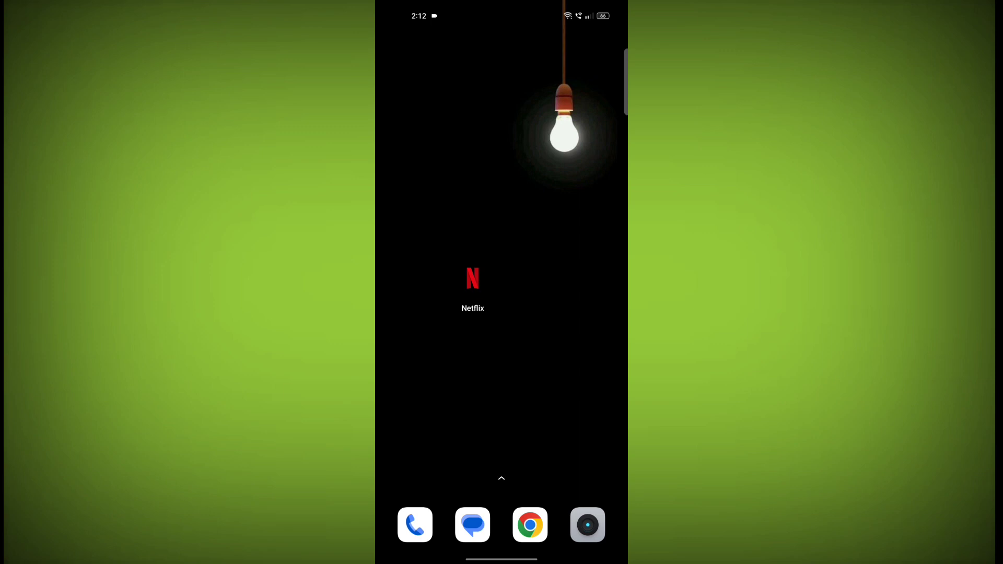
{"action": "left_click", "coordinate": [473, 279]}
{"action": "left_click", "coordinate": [508, 174]}
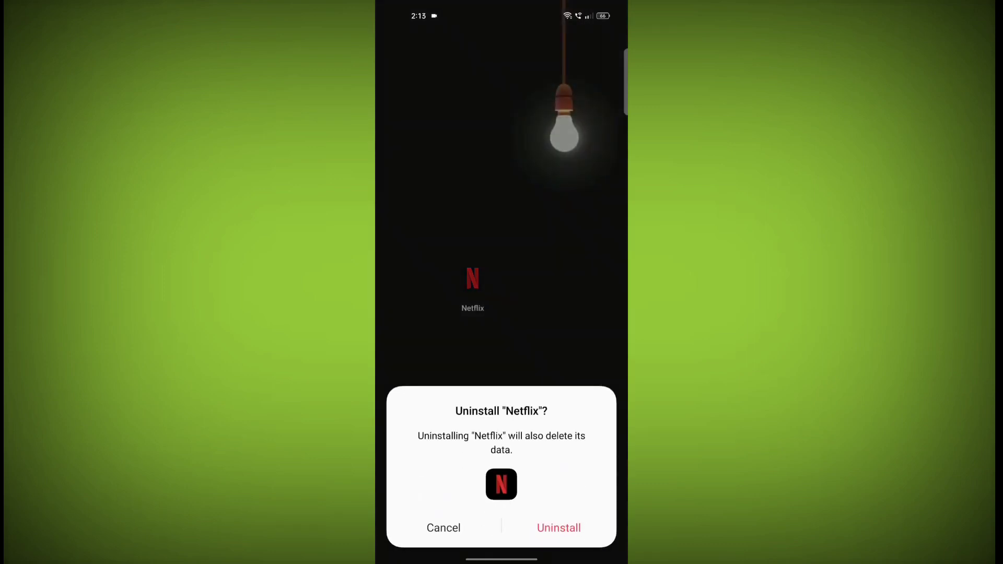
{"action": "left_click", "coordinate": [559, 528]}
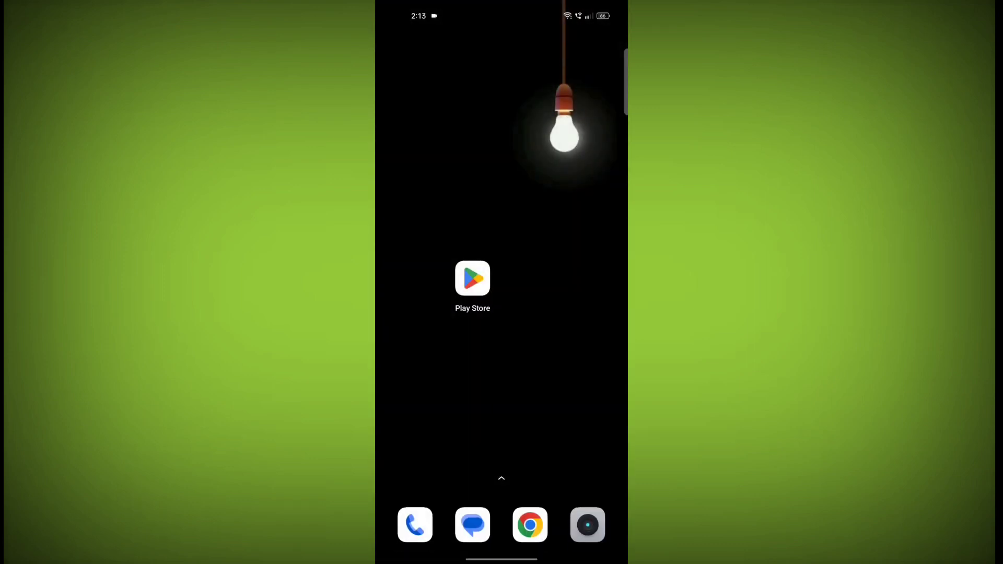
{"action": "left_click", "coordinate": [491, 178]}
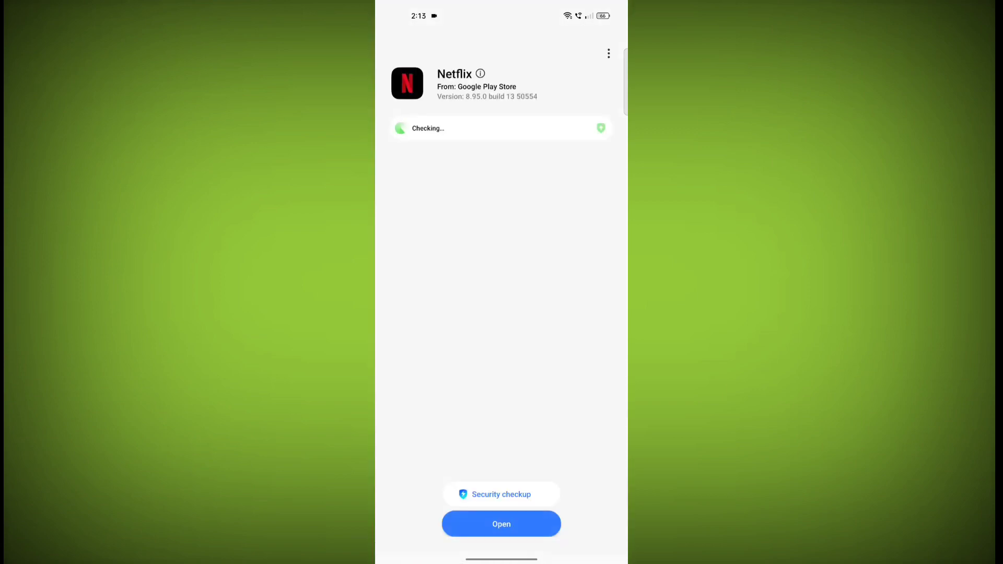
{"action": "left_click", "coordinate": [502, 524]}
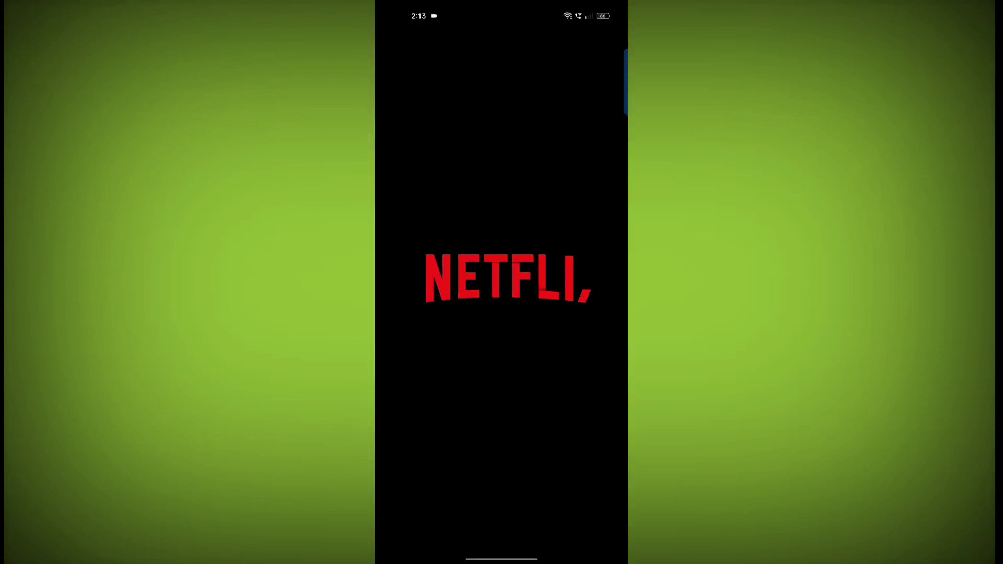